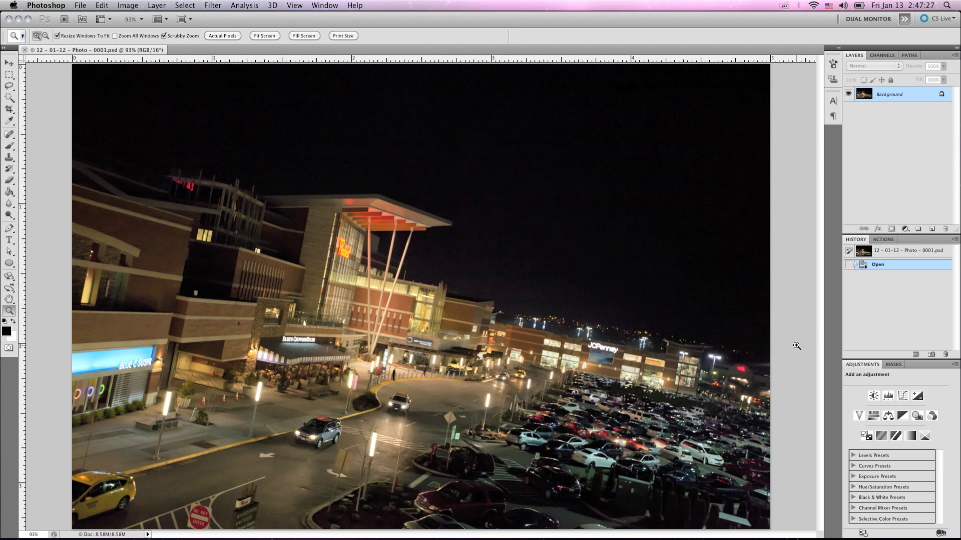
Step: Duplicate the photo to Layer 1, enter Quick Mask mode, and select the reflected Gradient Tool
key("super+j")
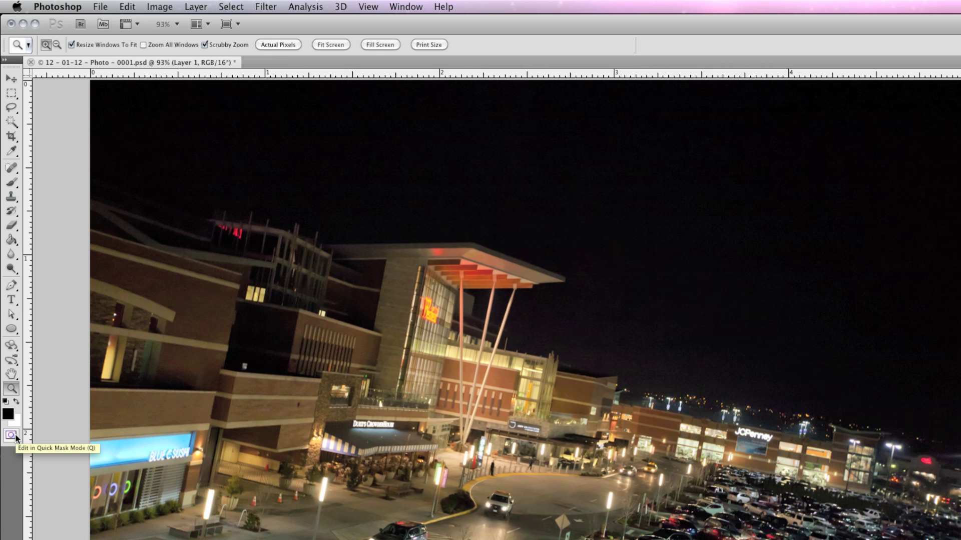
key("q")
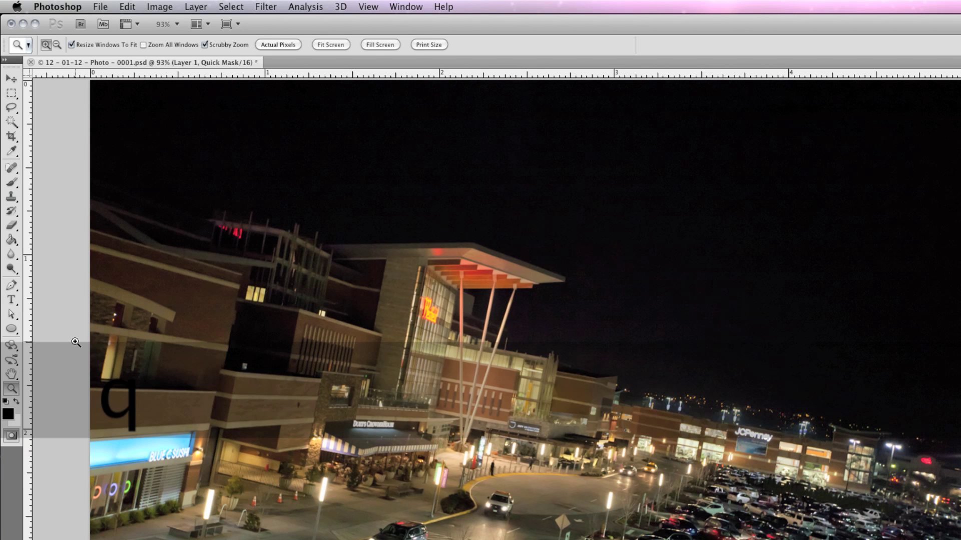
left_click(12, 240)
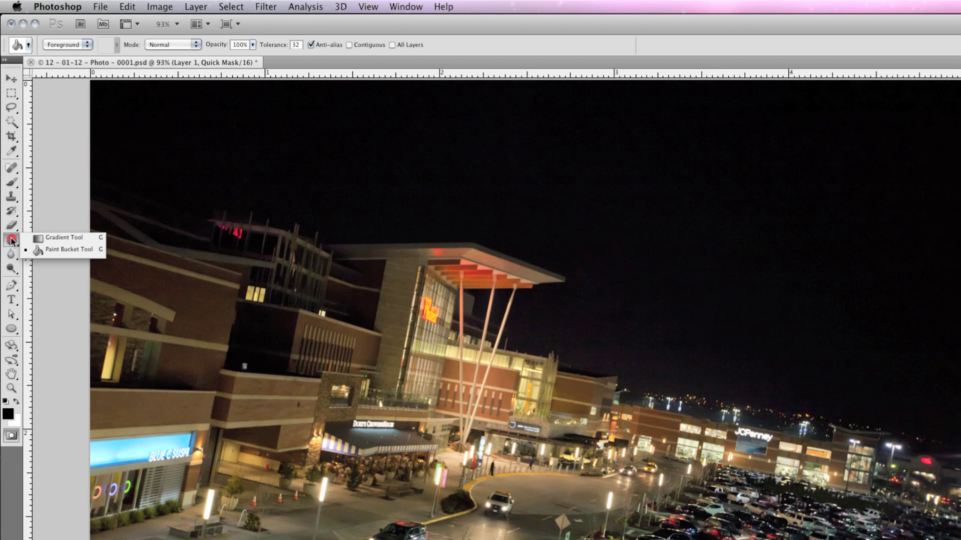
left_click(43, 237)
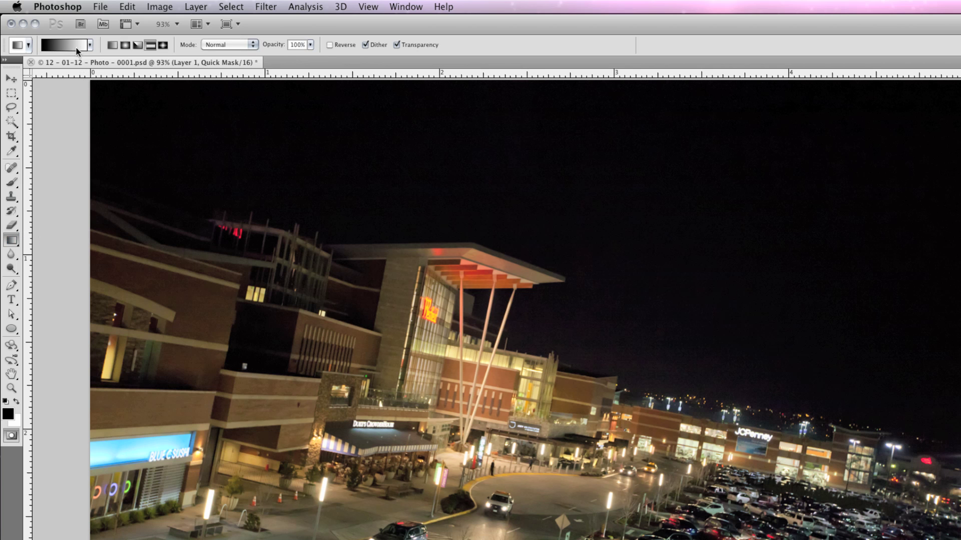
left_click(125, 45)
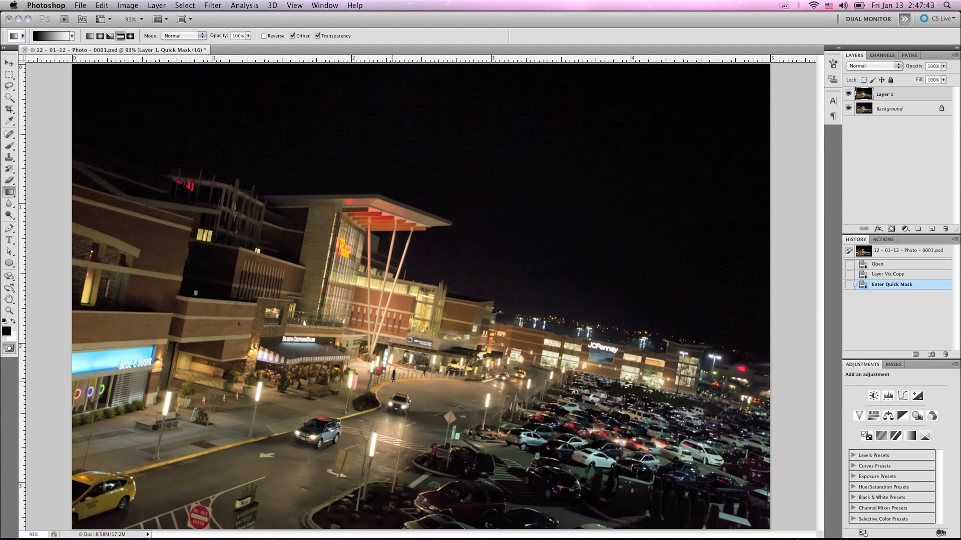
Step: Drag a reflected gradient upward from the street in Quick Mask, then exit to get the band selection
left_click_drag(397, 405, 411, 337)
left_click_drag(412, 334, 413, 334)
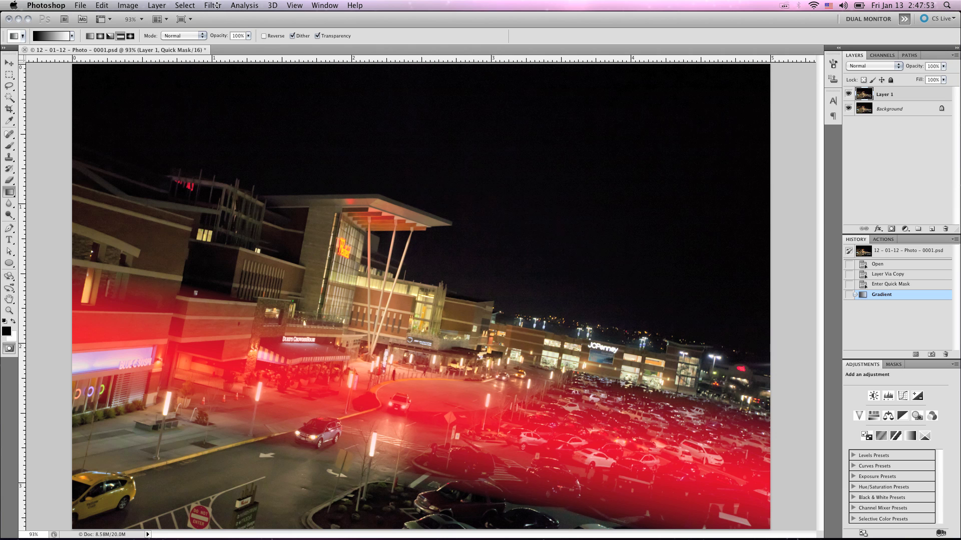
key("q")
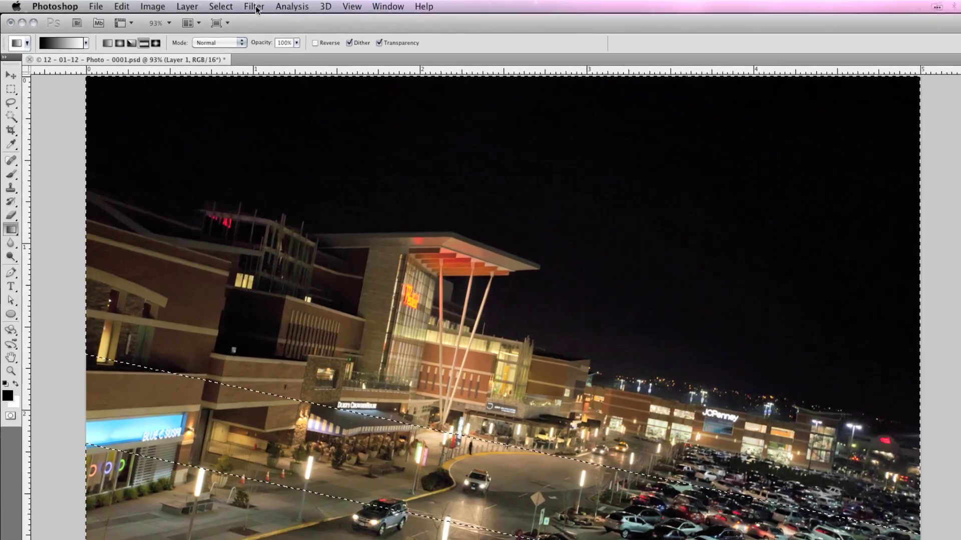
Step: Apply Filter > Blur > Lens Blur with Iris Radius 24, then deselect
left_click(215, 6)
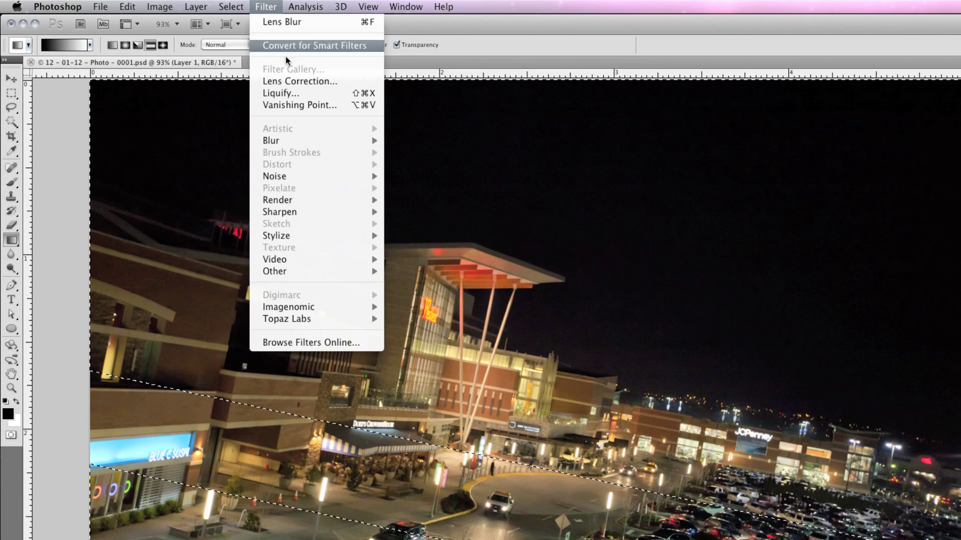
mouse_move(307, 141)
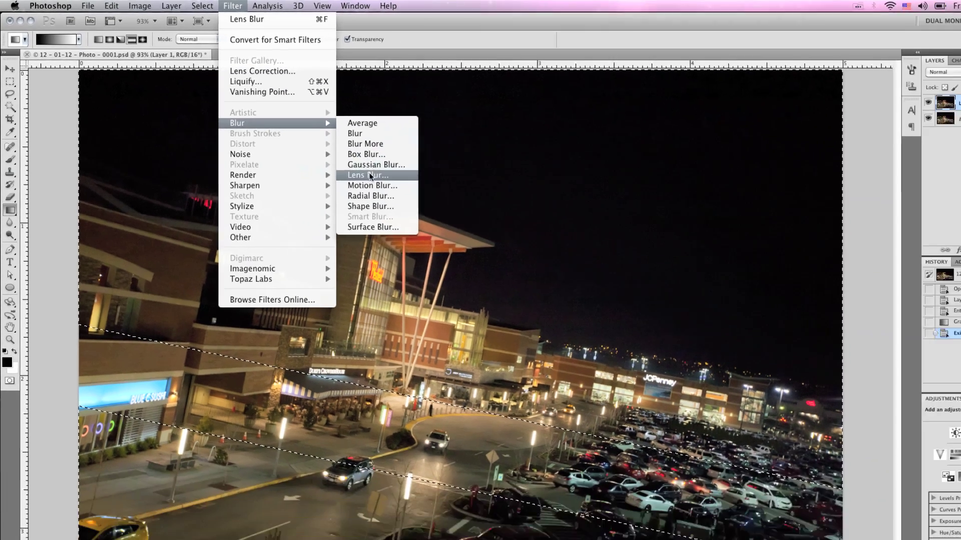
left_click(420, 199)
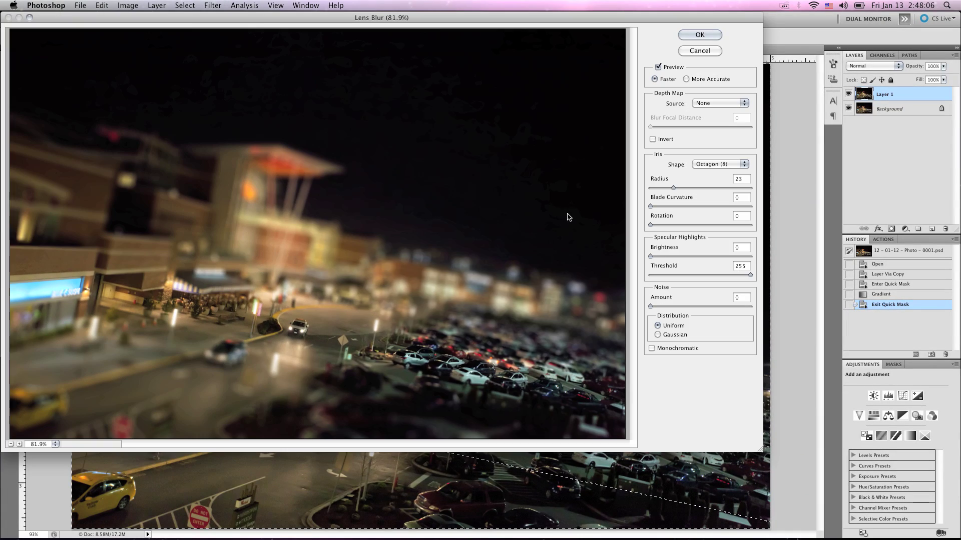
left_click_drag(675, 190, 696, 190)
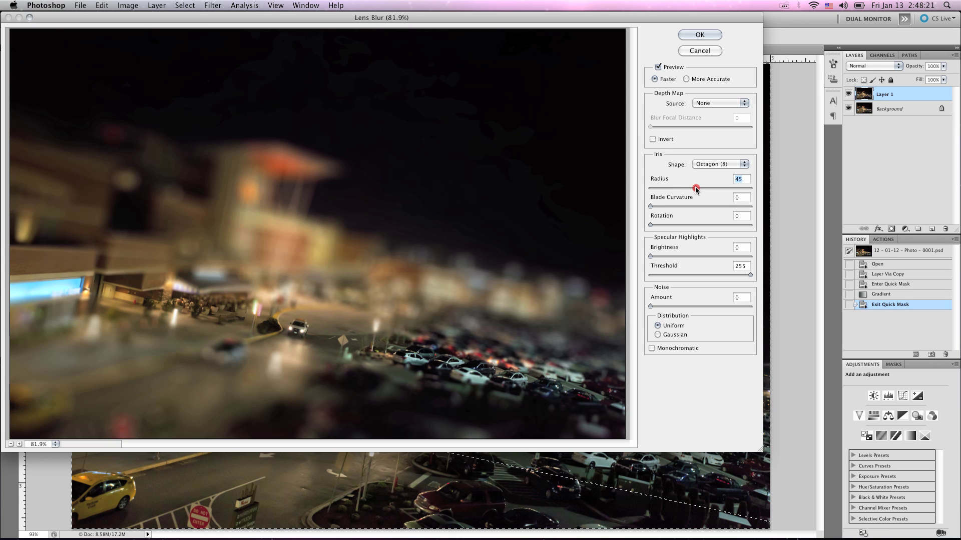
left_click_drag(695, 188, 677, 186)
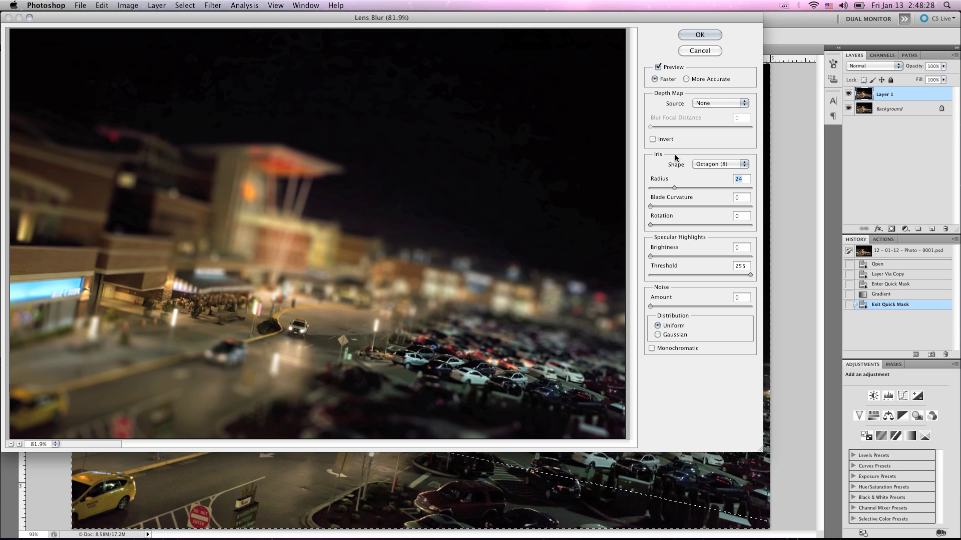
left_click(699, 35)
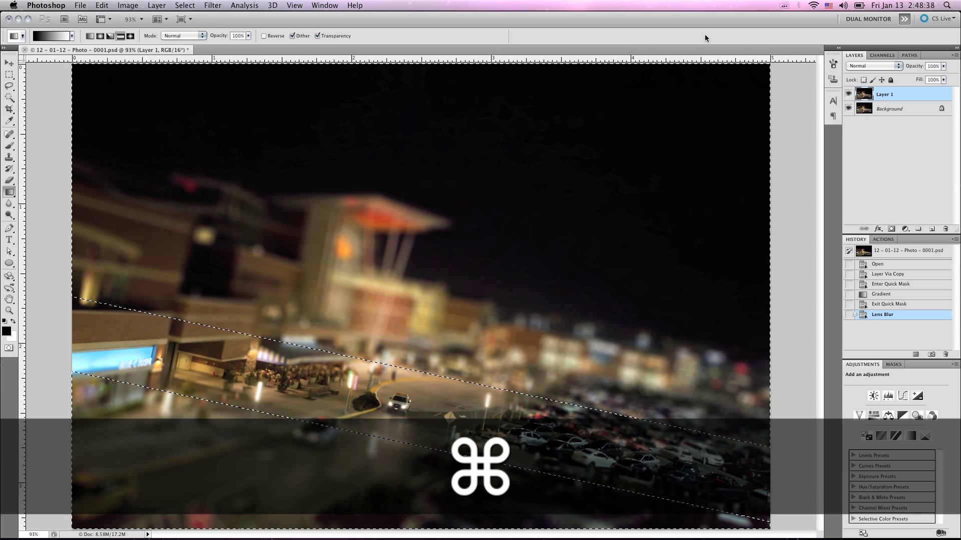
key("super+d")
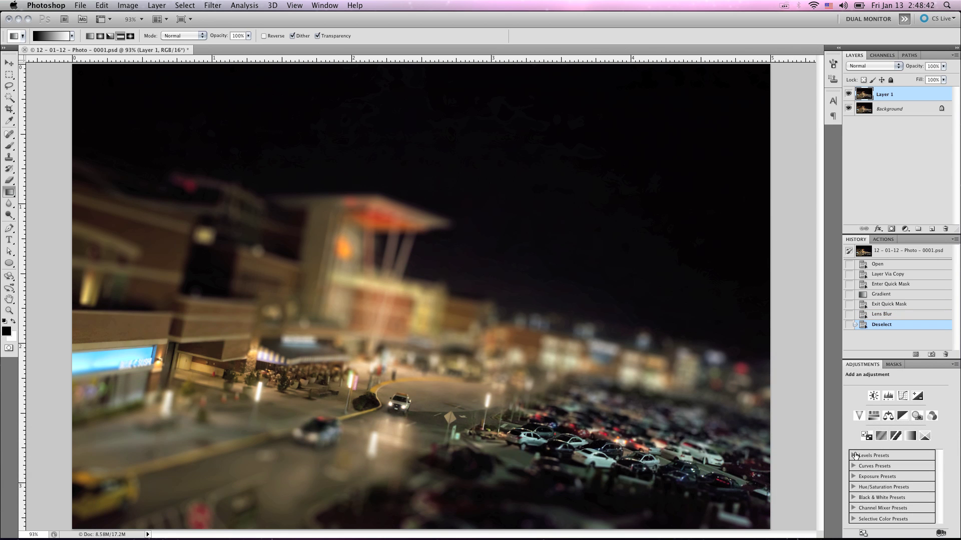
Step: Add a Hue/Saturation layer with Master saturation +26, Greens +15 and Blues +14
left_click(873, 415)
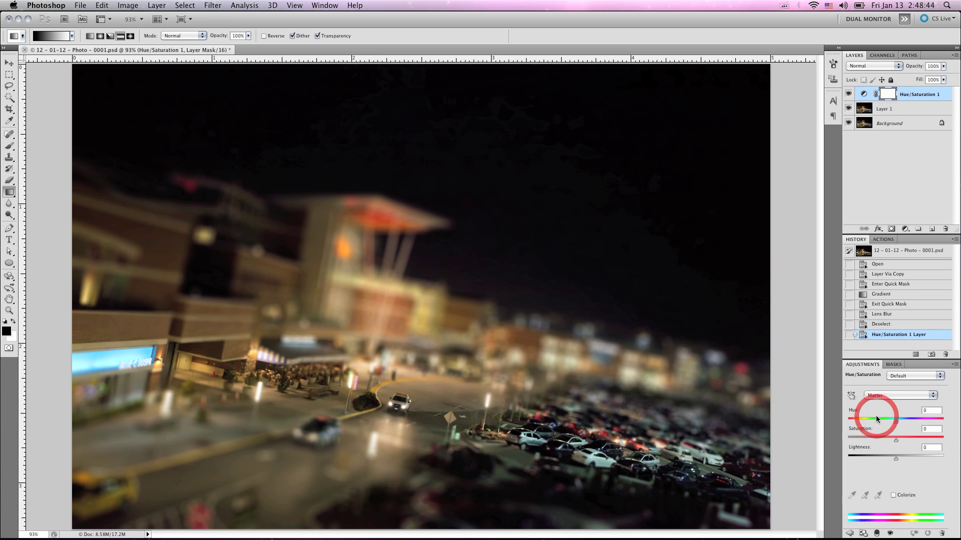
left_click(908, 440)
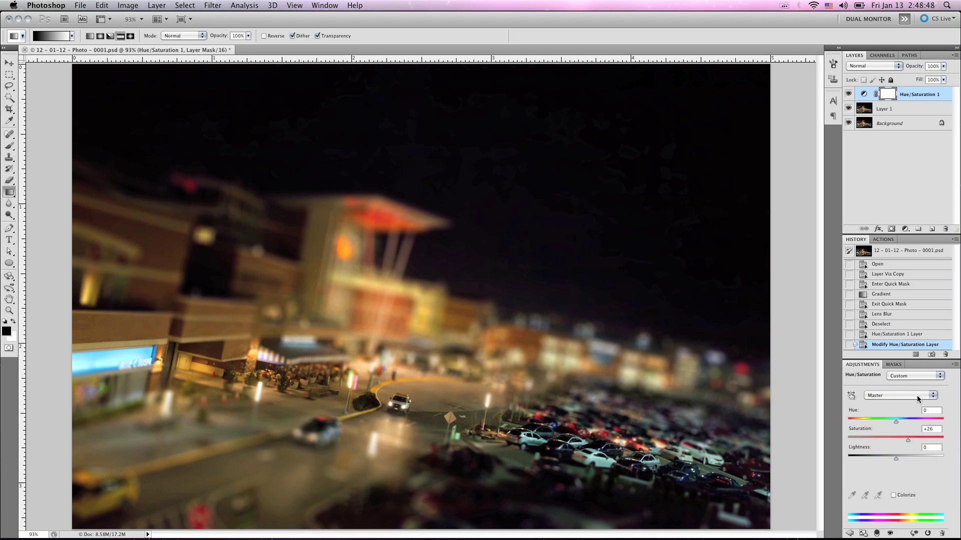
left_click(920, 395)
left_click(915, 414)
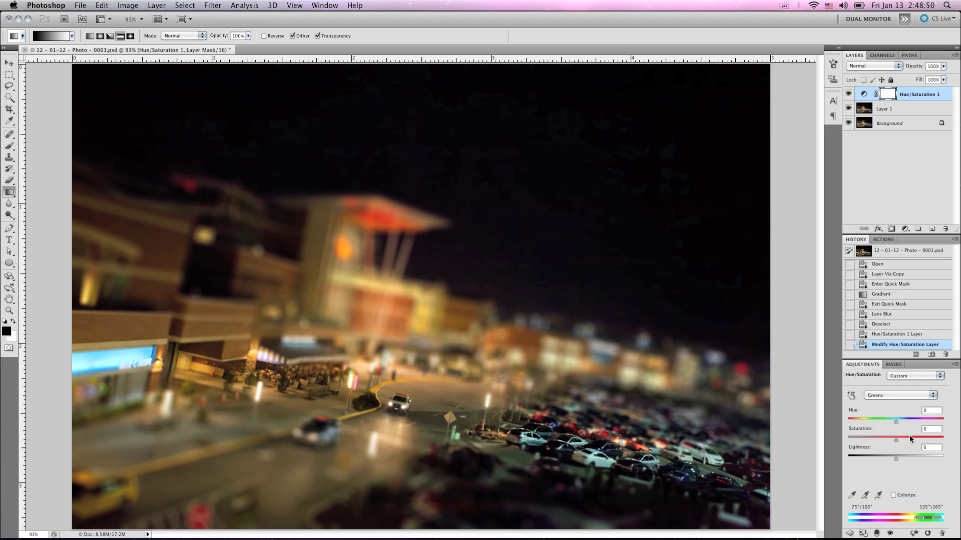
left_click(903, 441)
left_click(918, 395)
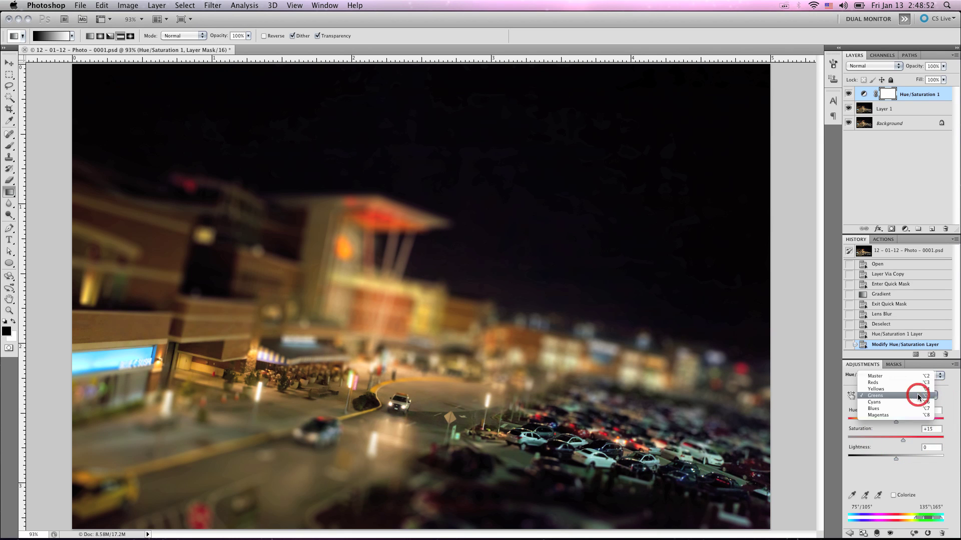
left_click(914, 409)
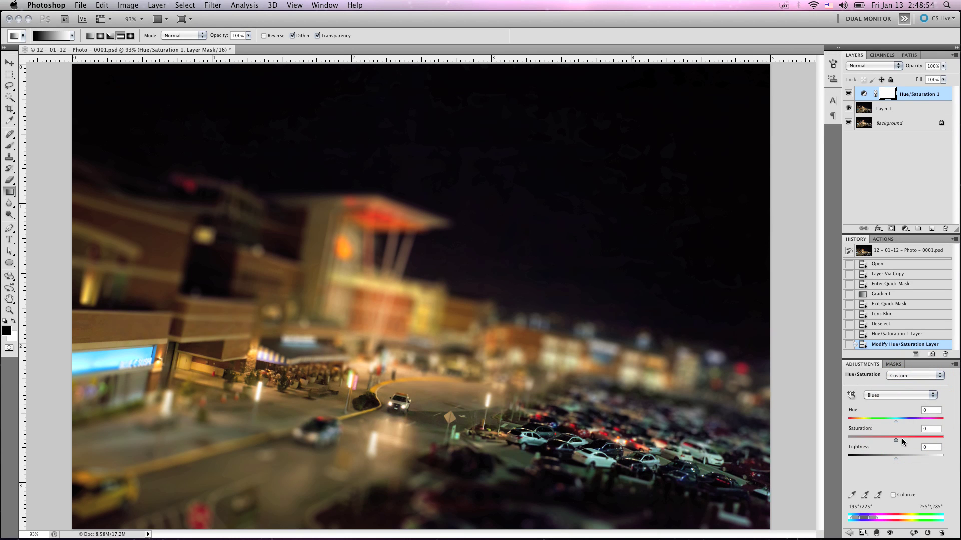
left_click(903, 440)
left_click(850, 534)
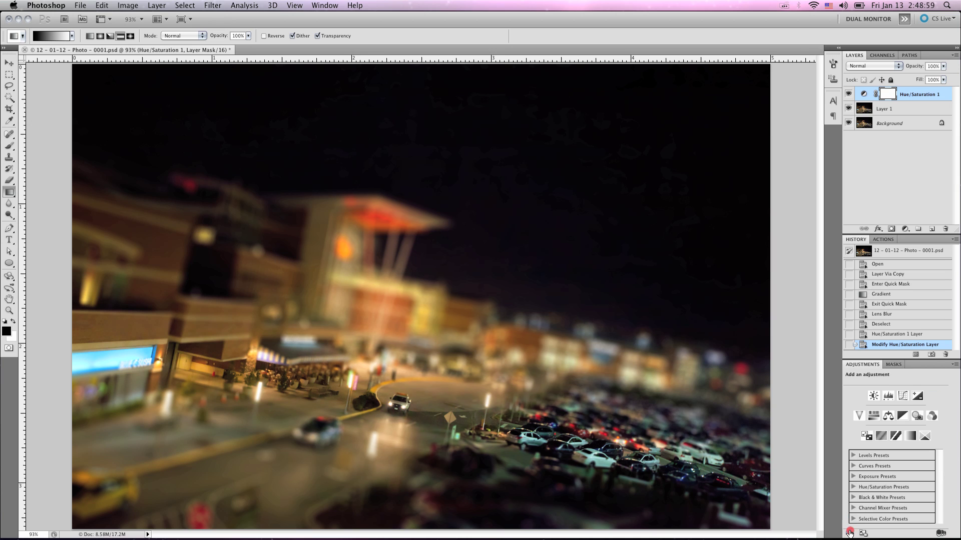
Step: Add a Curves layer with a highlight point at 220→231 and a shadow point at 20→25
left_click(904, 397)
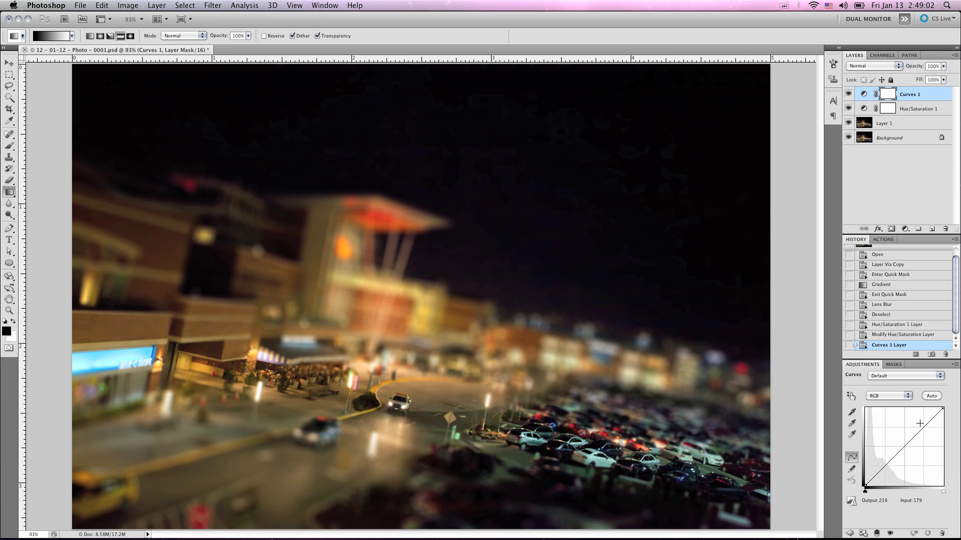
left_click_drag(924, 427, 924, 423)
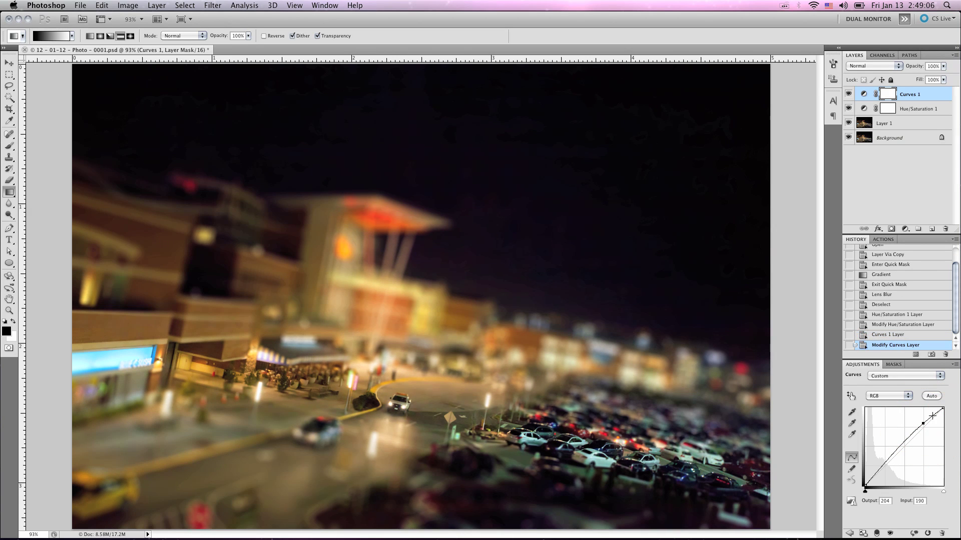
left_click(932, 414)
left_click_drag(933, 414, 933, 416)
left_click_drag(871, 480, 872, 476)
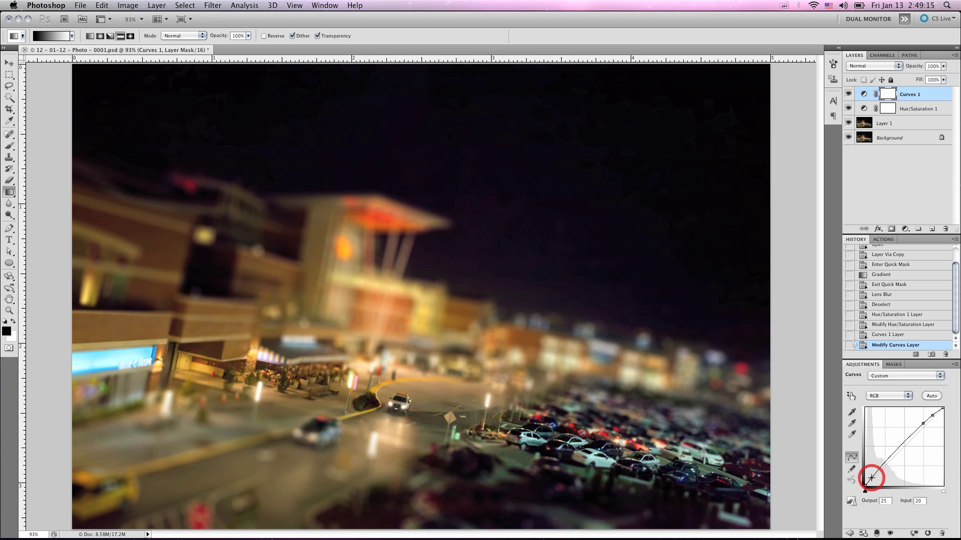
Step: Add a Levels layer with the white input at 244 and midtones at 0.96
left_click(849, 534)
left_click(891, 396)
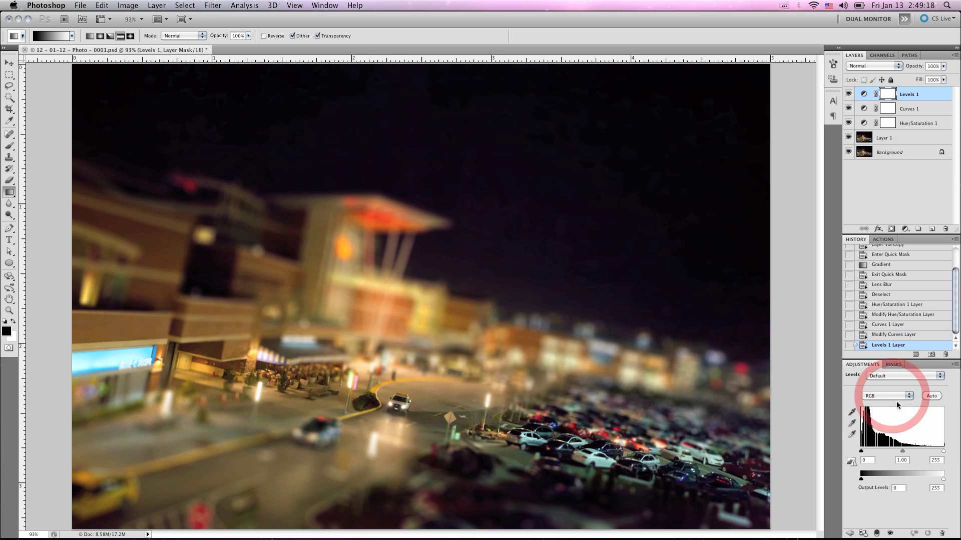
left_click_drag(943, 452, 903, 453)
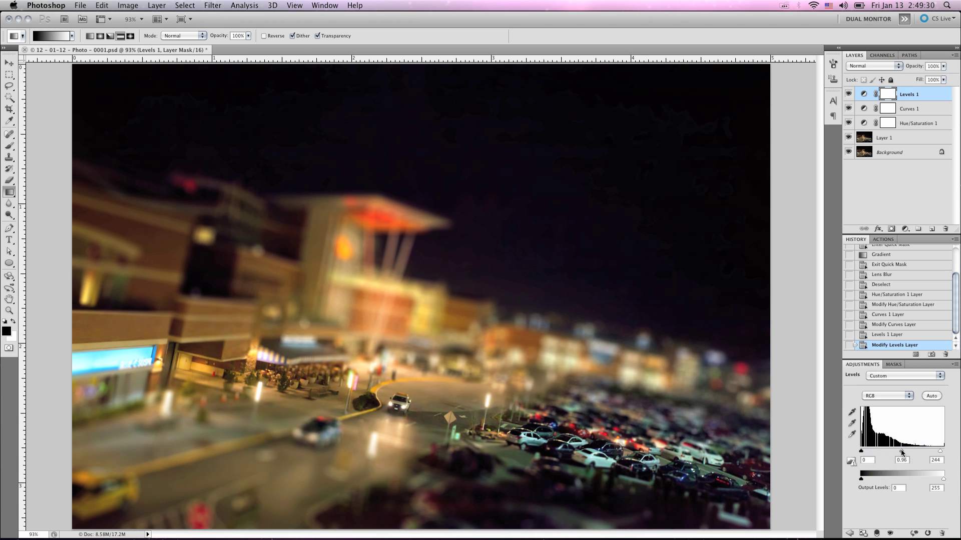
left_click(851, 533)
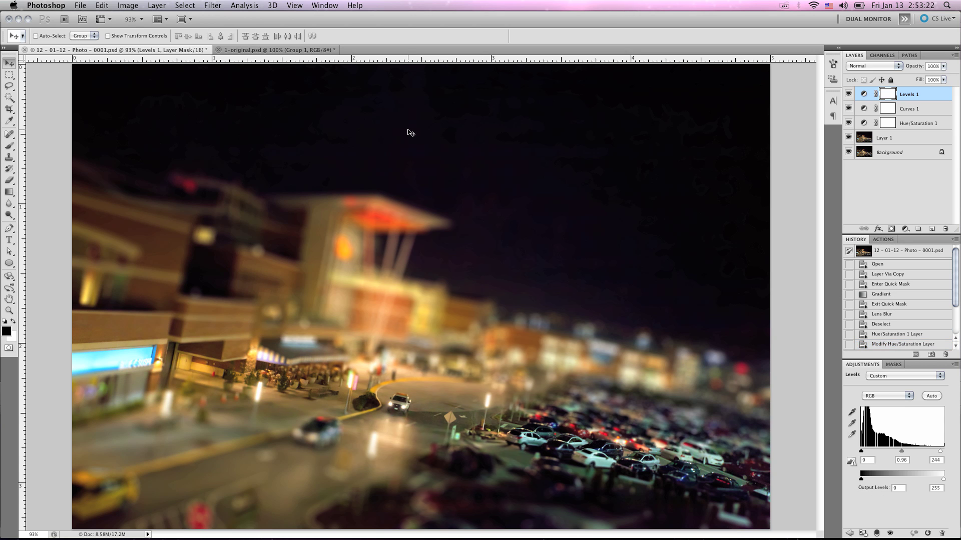
Step: In the 1-original.psd example, make Group 1 visible and expand it to reveal its layers
left_click(309, 50)
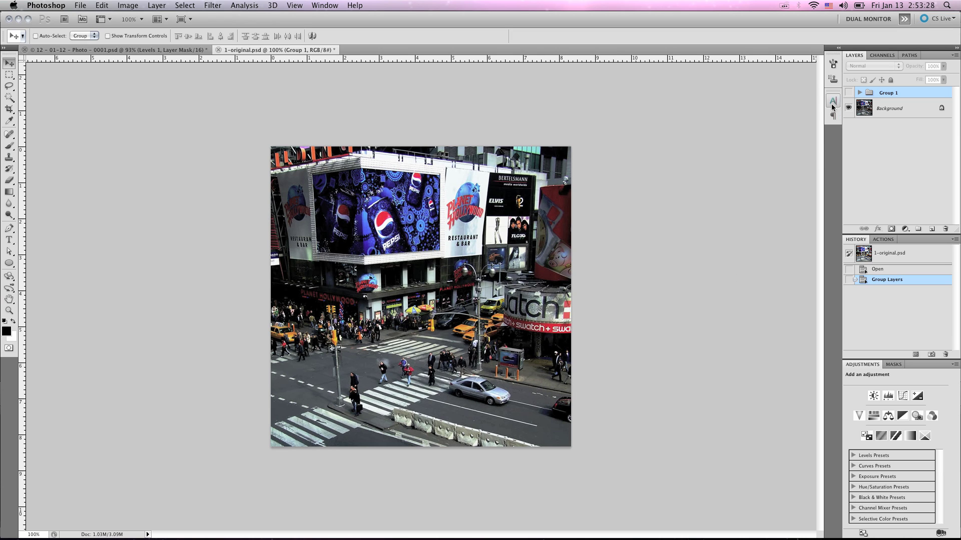
left_click(849, 93)
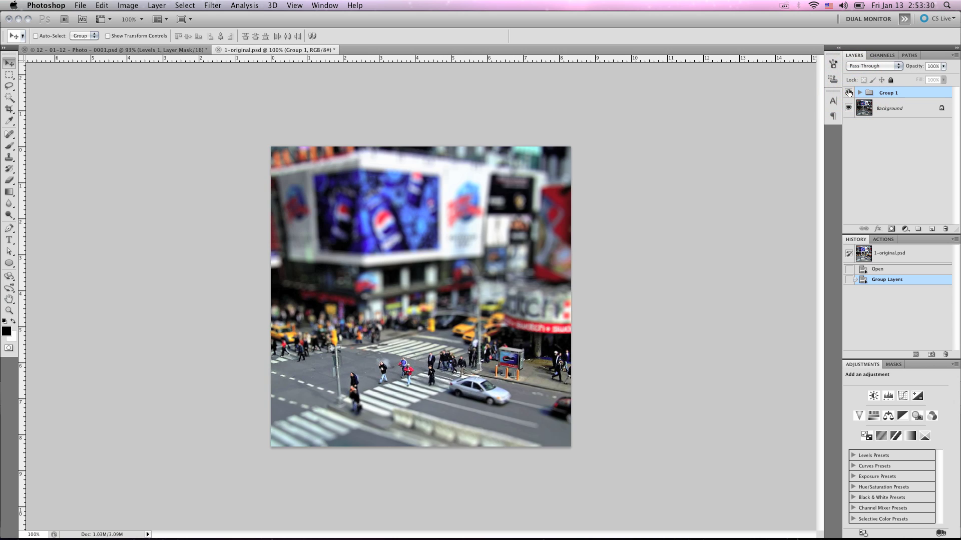
left_click(860, 93)
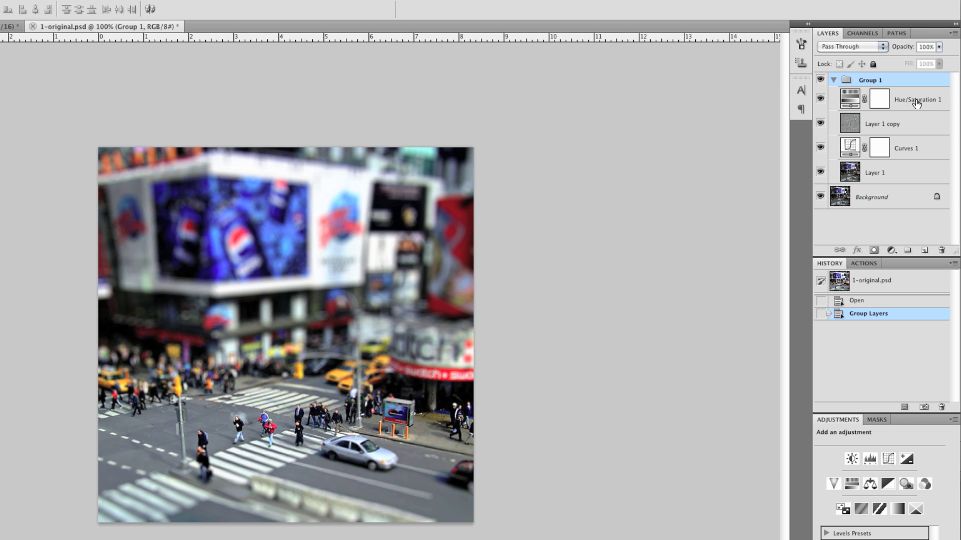
Step: Toggle Group 1 on and off to compare the tilt-shift effect, then return to the night mall photo
left_click(820, 81)
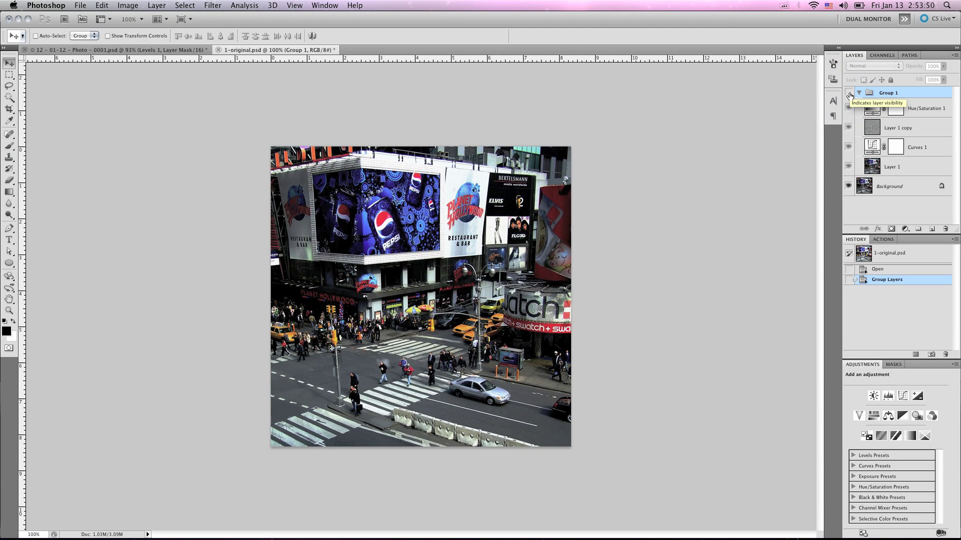
left_click(849, 93)
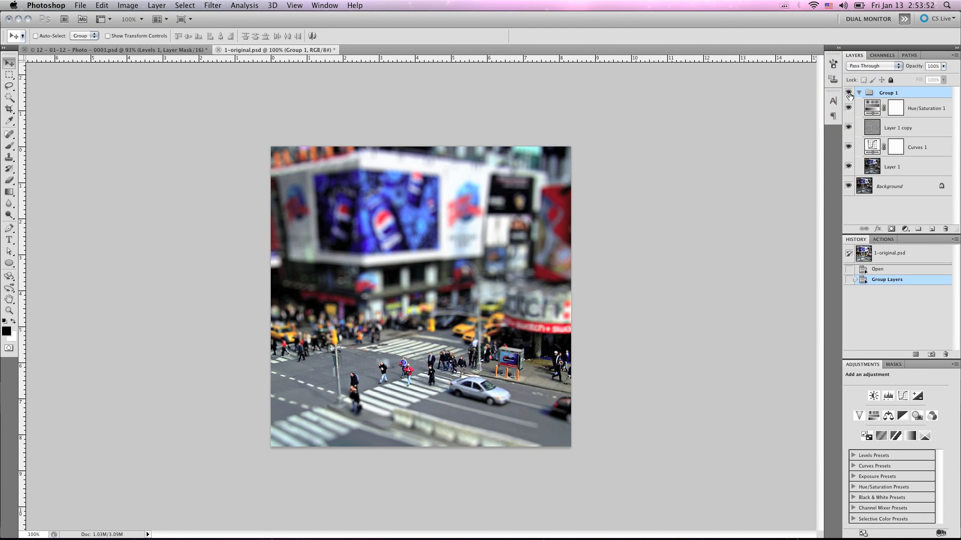
left_click(848, 93)
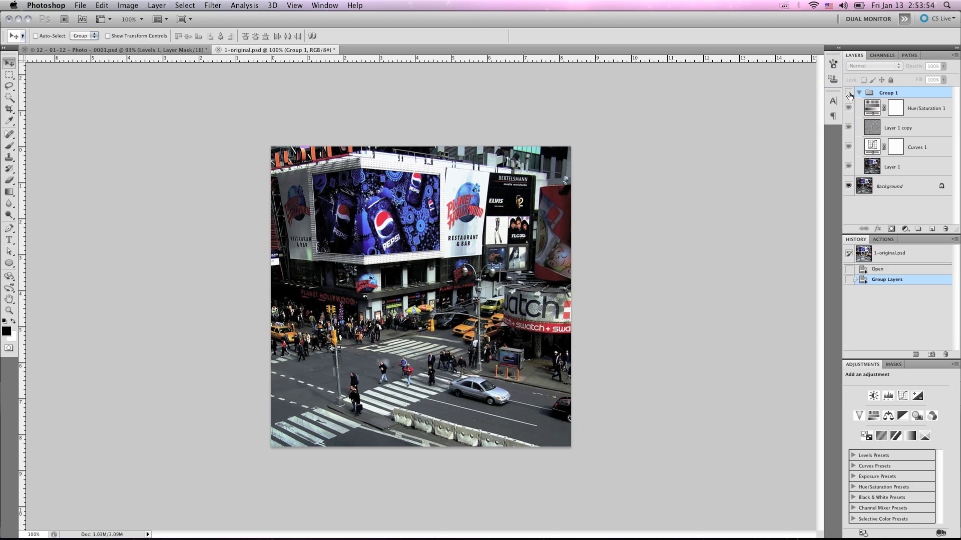
left_click(849, 94)
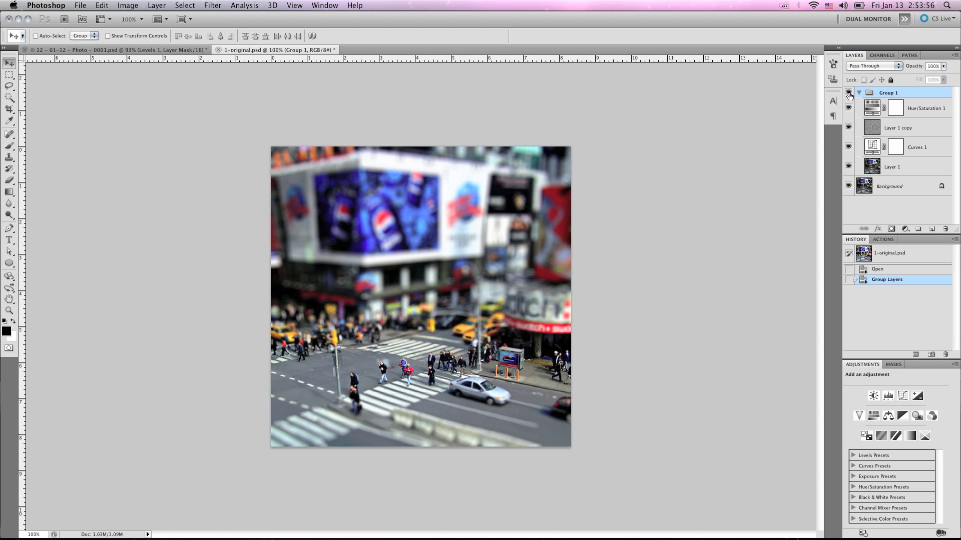
left_click(187, 49)
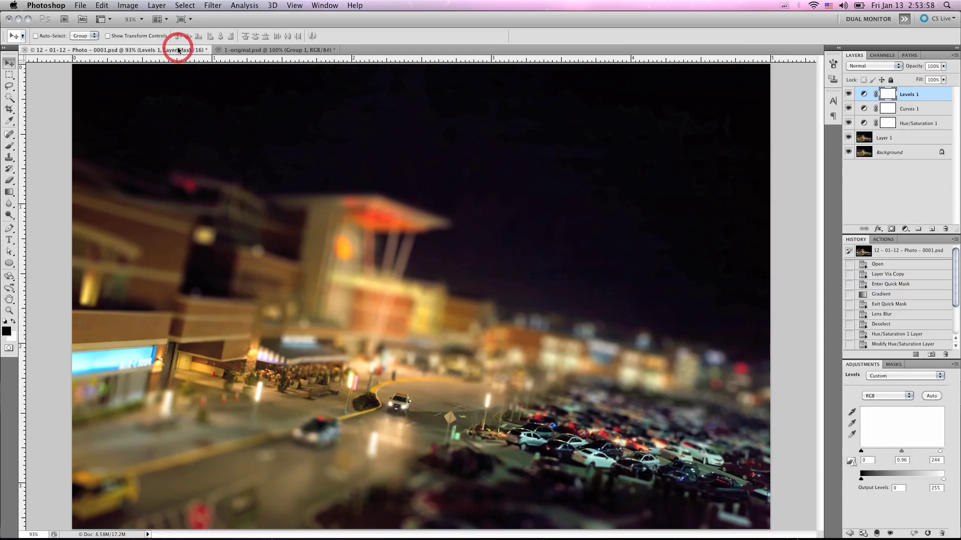
Step: Group Layer 1 through Levels 1 into Group 1, compare before/after, and expand the History panel
left_click(911, 141, "shift")
key("super+g")
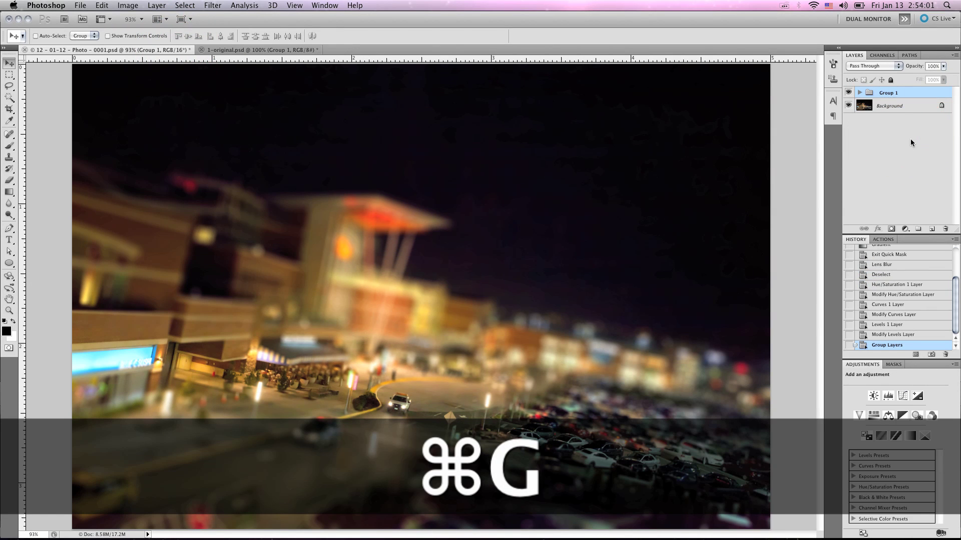
left_click(848, 93)
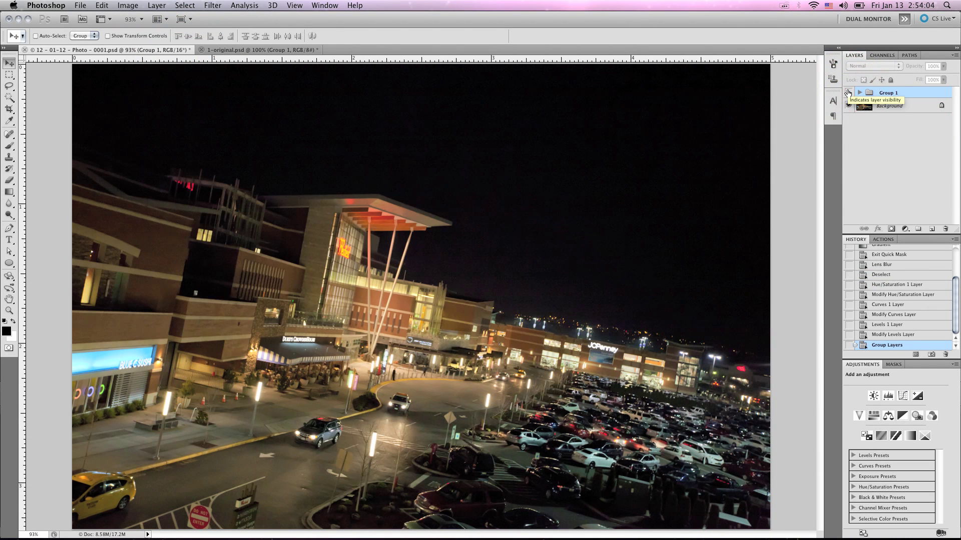
left_click(848, 92)
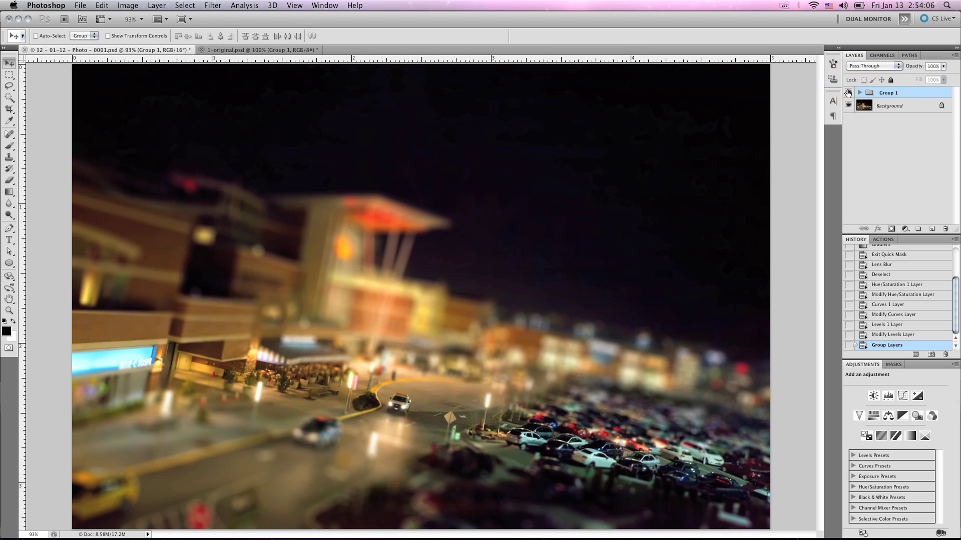
left_click(848, 92)
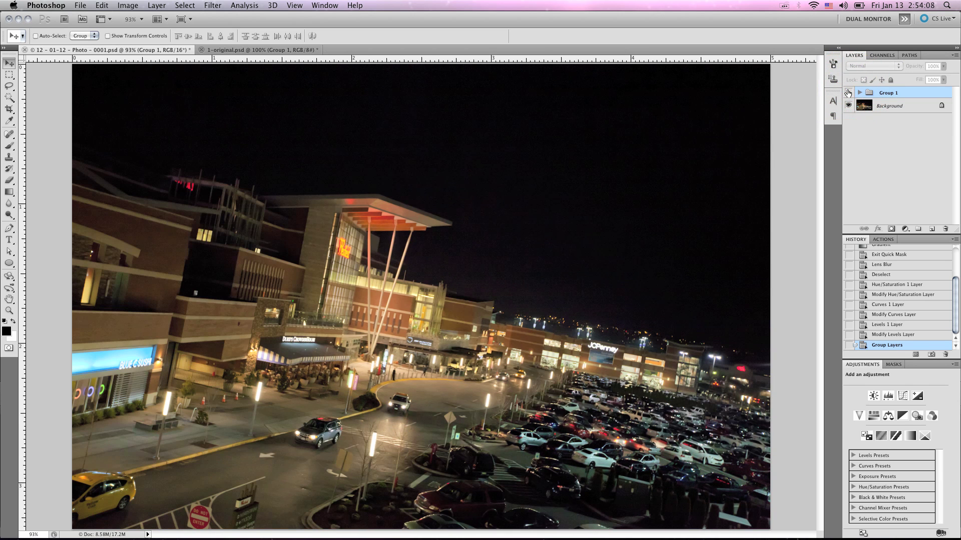
left_click(848, 93)
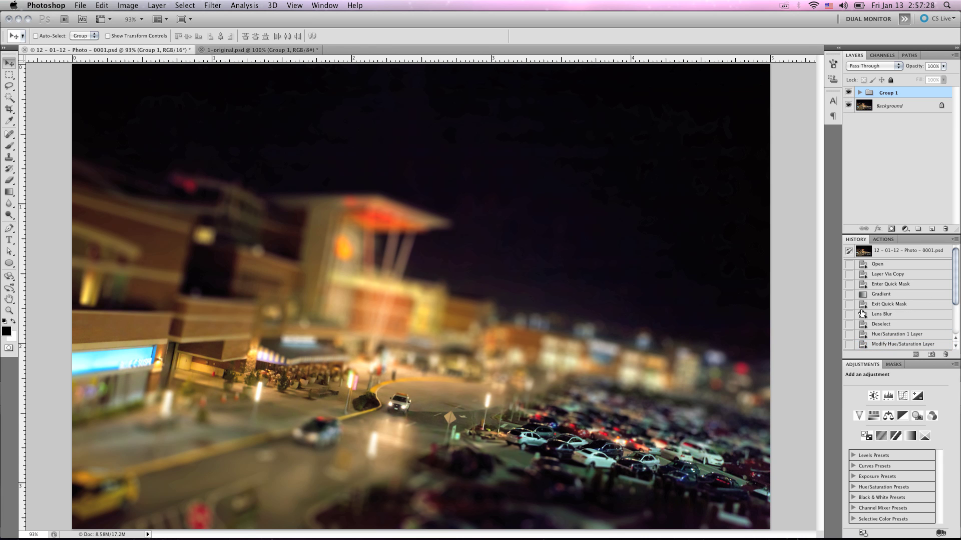
double_click(869, 367)
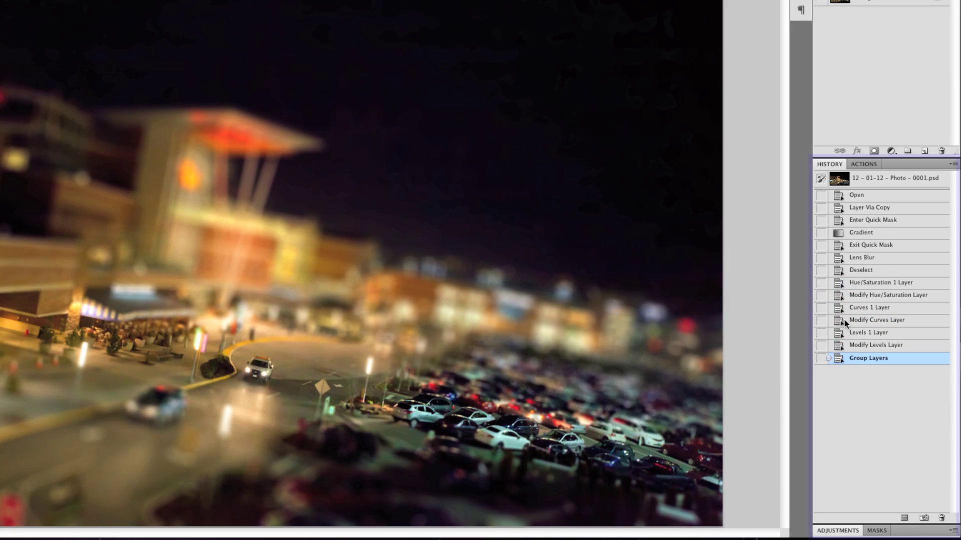